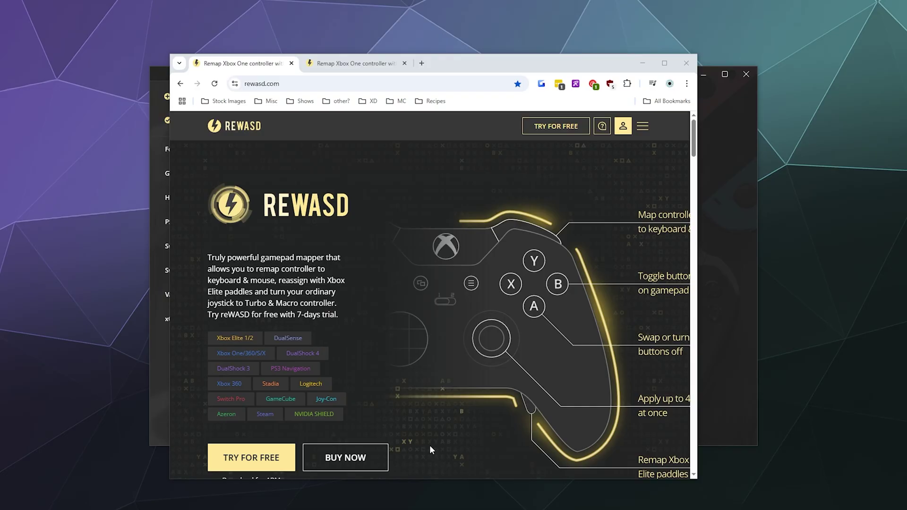
Compare the 3-month and lifetime reWASD prices, then minimize Chrome to reveal reWASD.
left_click(351, 67)
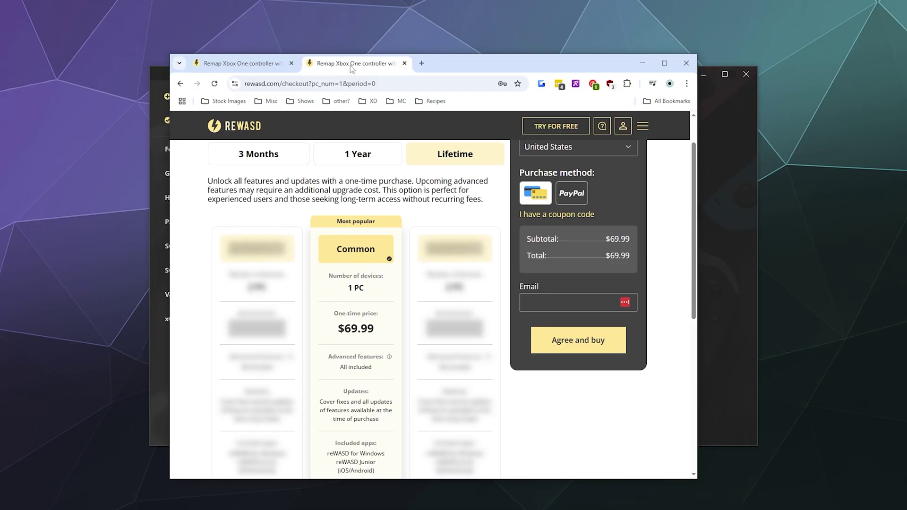
left_click(249, 163)
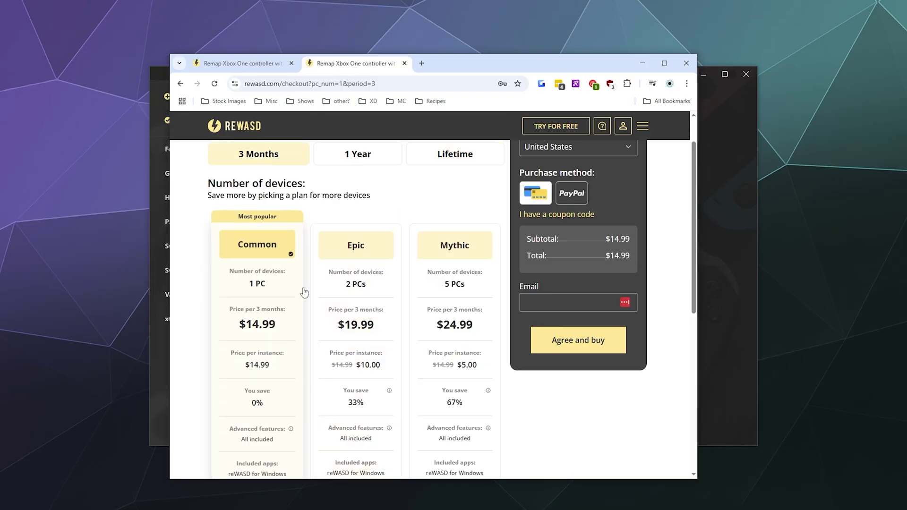
left_click(429, 165)
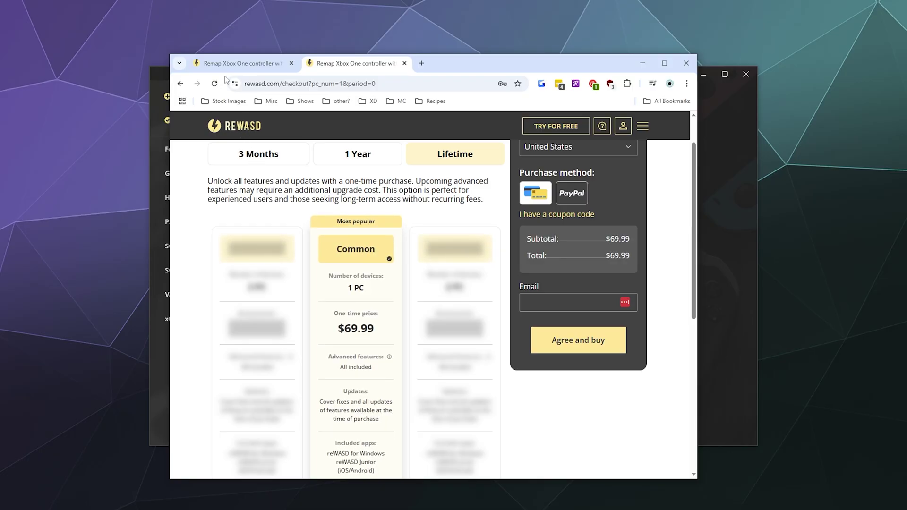
left_click(234, 64)
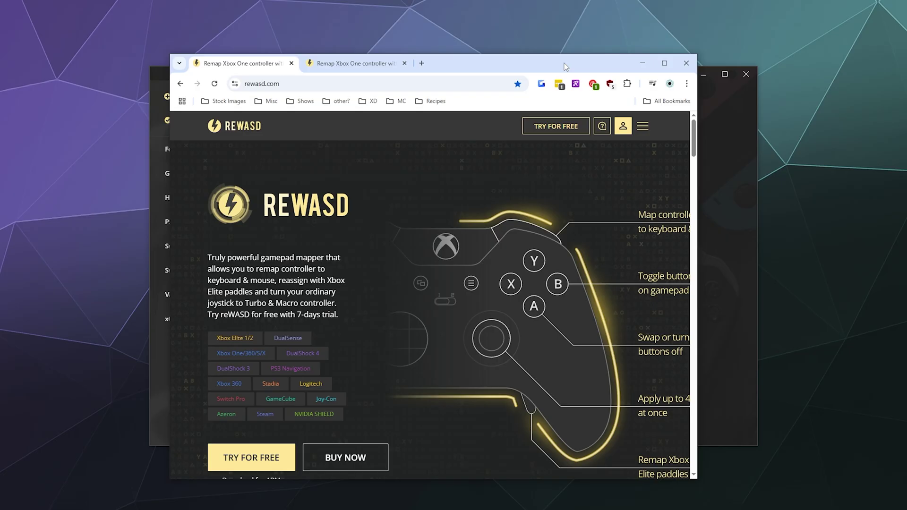
left_click(642, 62)
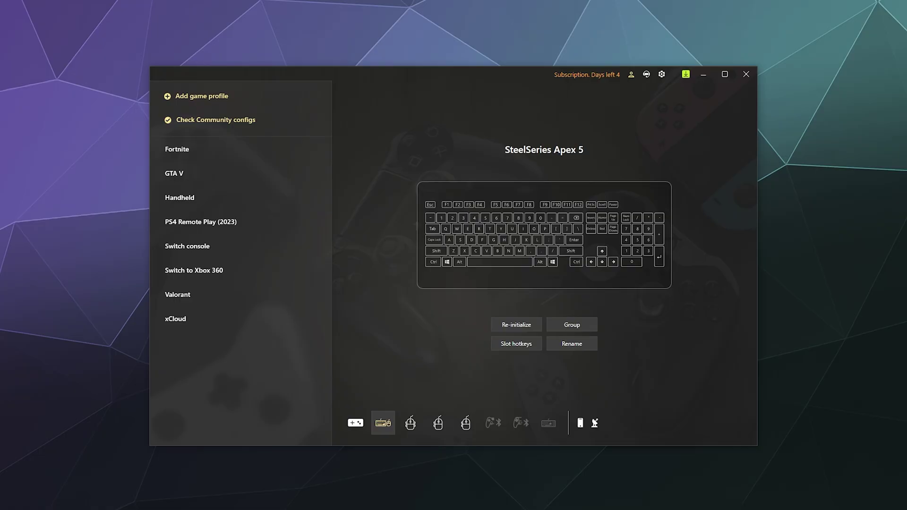
Open Windows Bluetooth & other devices settings and position the window over reWASD.
left_click(207, 506)
left_click_drag(555, 56, 386, 76)
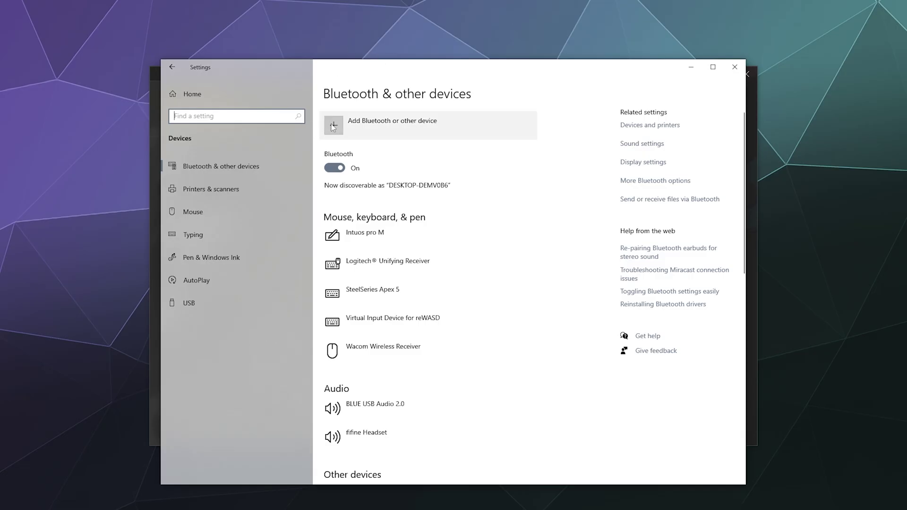
Pair the Pro Controller over Bluetooth and check it is listed as Connected.
left_click(394, 132)
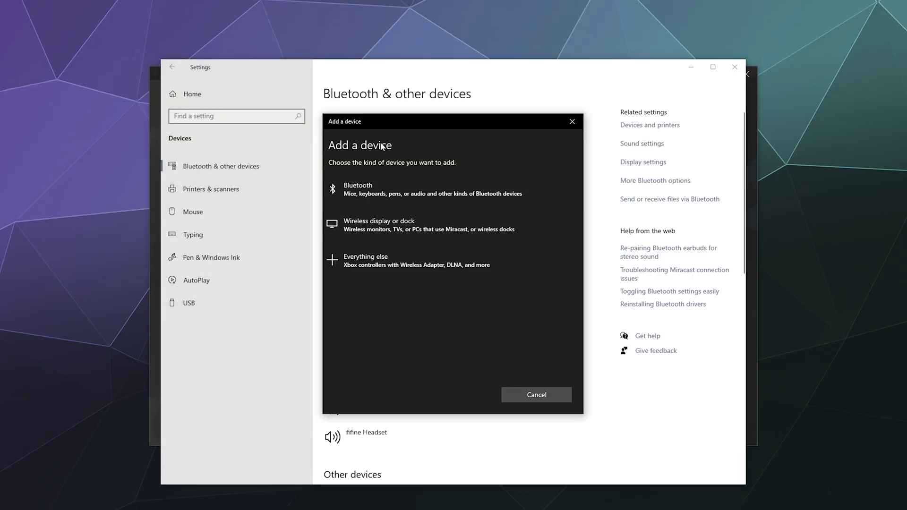
left_click(371, 191)
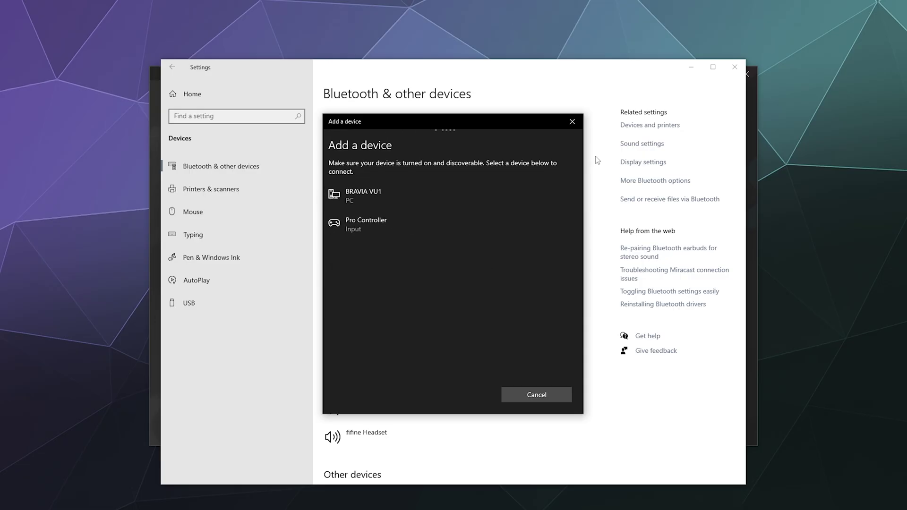
left_click(406, 226)
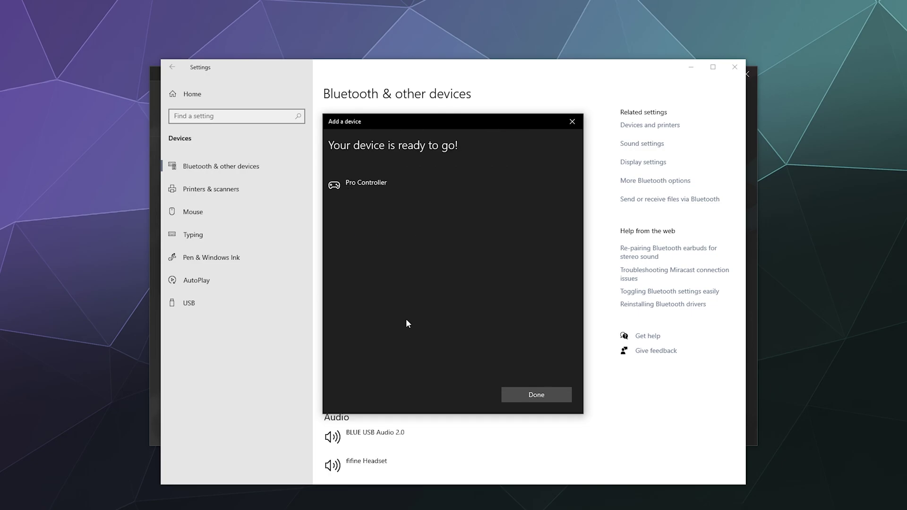
left_click(528, 397)
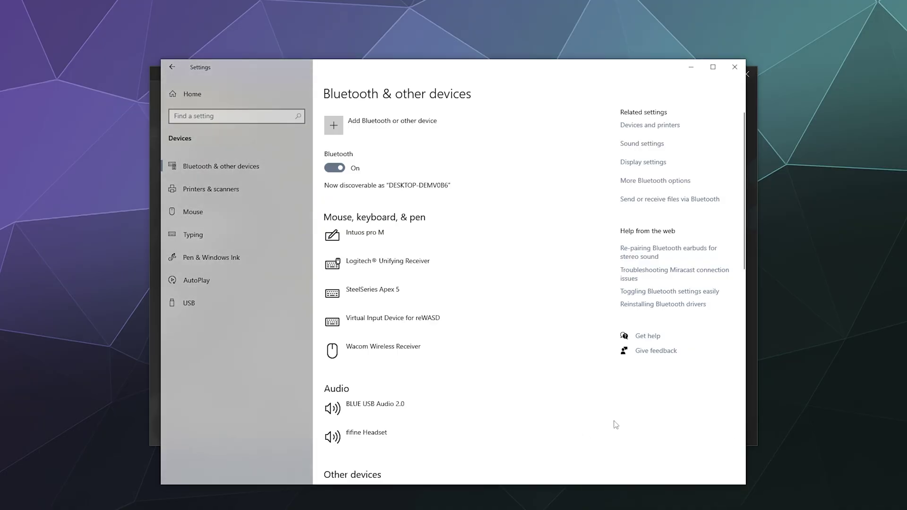
scroll(600, 411, "down", 2)
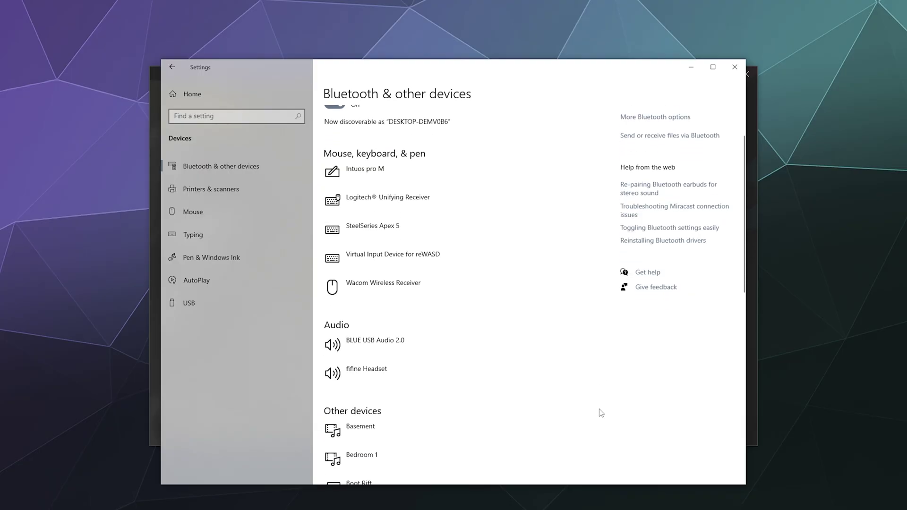
scroll(599, 410, "down", 1)
scroll(599, 410, "up", 3)
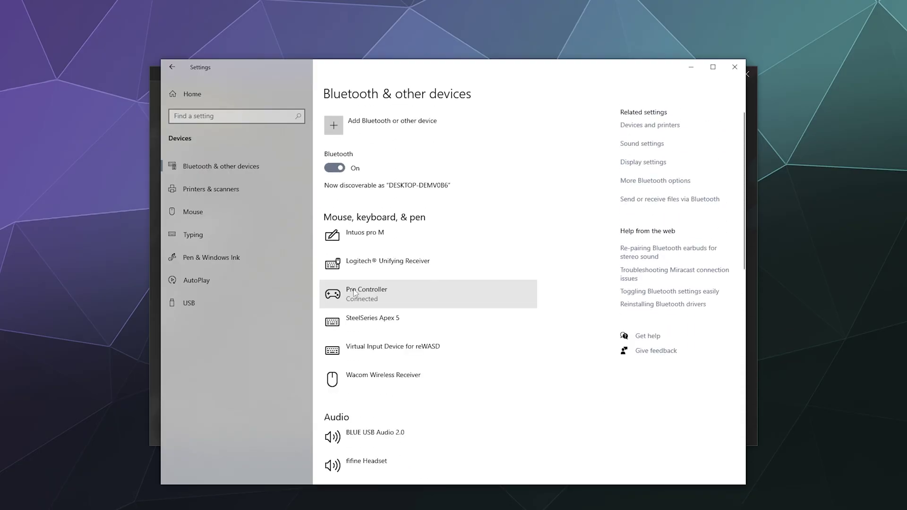
left_click(460, 295)
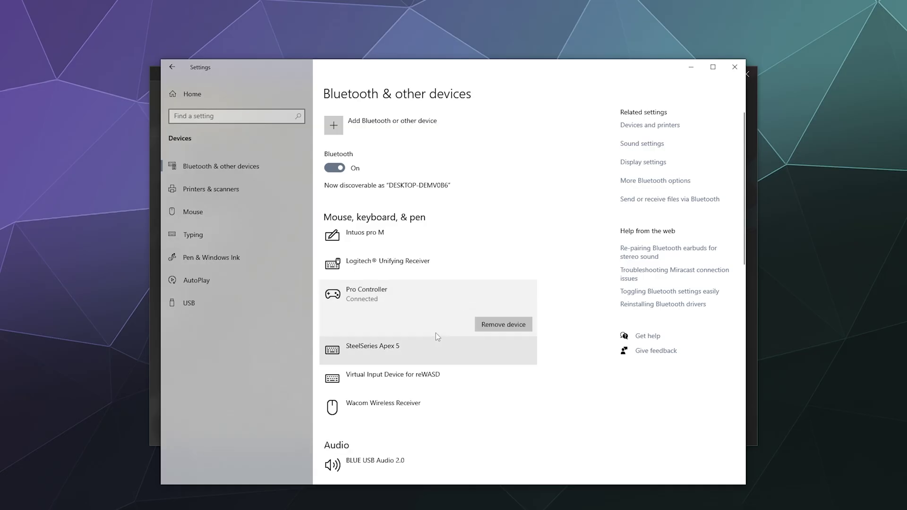
Minimize Settings and select the Nintendo Switch Pro controller in reWASD's device bar.
left_click(691, 67)
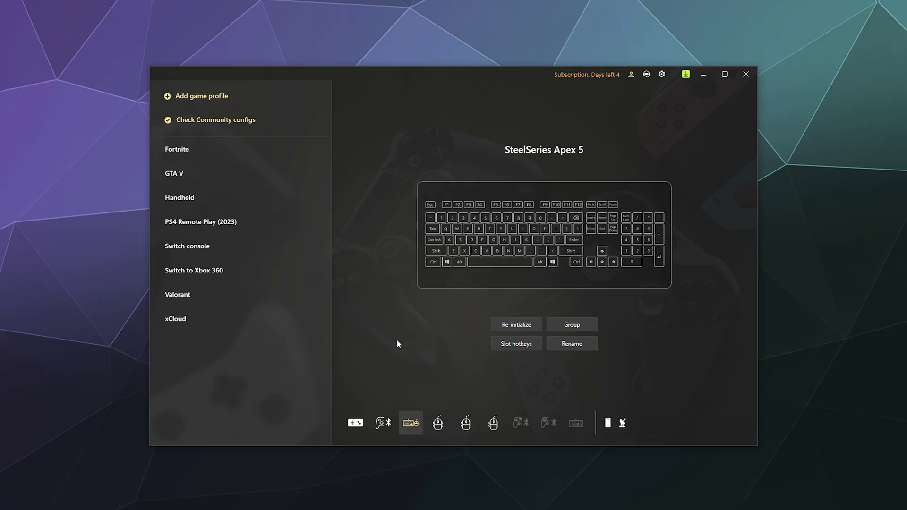
left_click(385, 429)
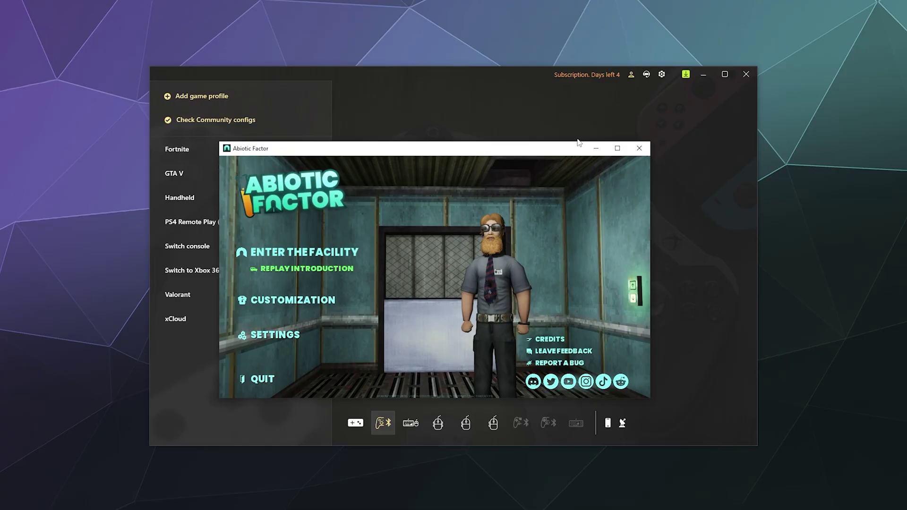
Minimize the game and start a new game profile named 'Abiotic Pro Controller'.
left_click(596, 148)
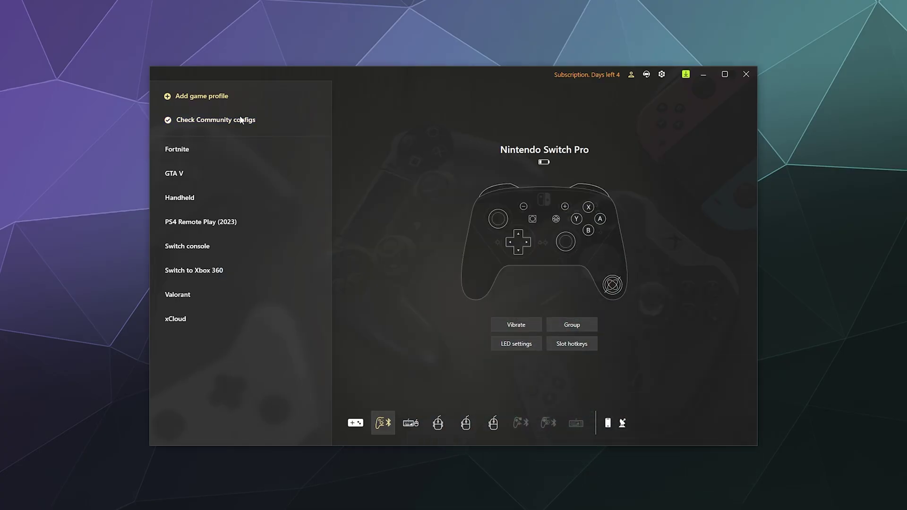
left_click(225, 97)
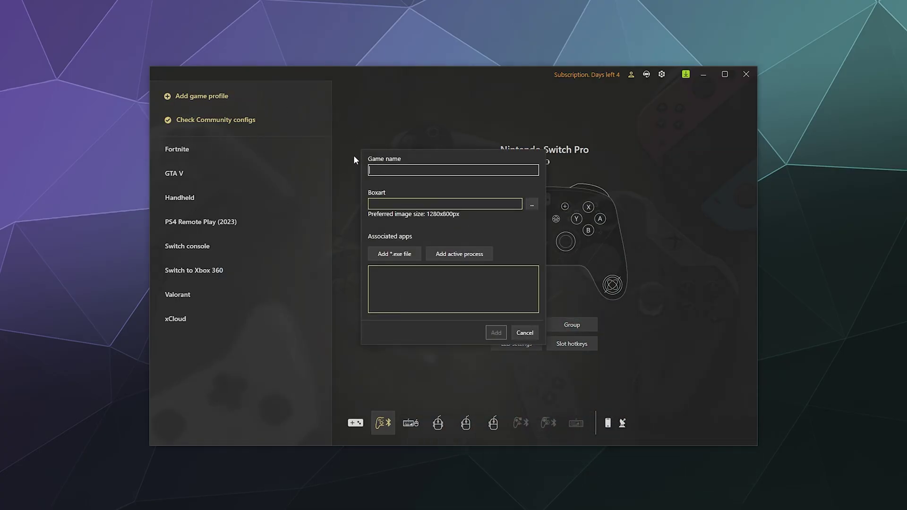
type("Abiotic F")
type("ro Controller")
Pick AbioticFactor.exe and AbioticFactor-Win64-Shipping.exe from the active processes as the profile's apps.
left_click(448, 261)
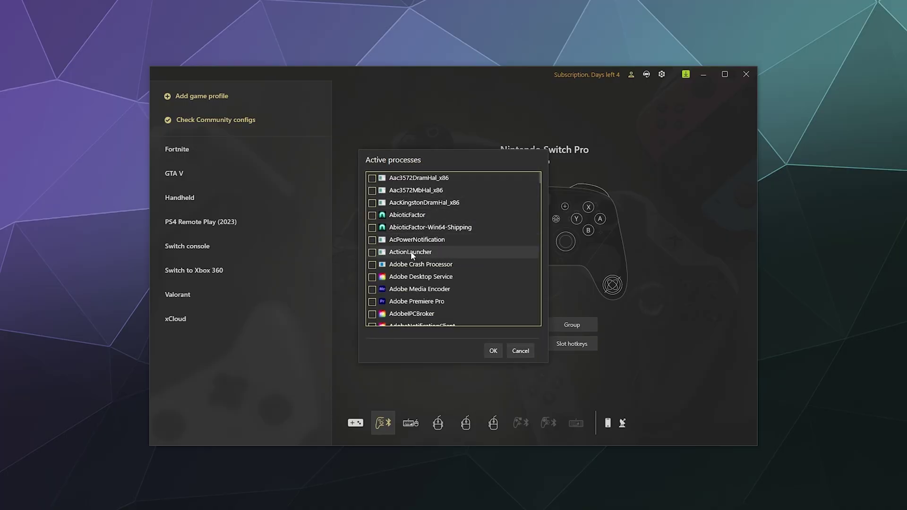
scroll(421, 264, "down", 4)
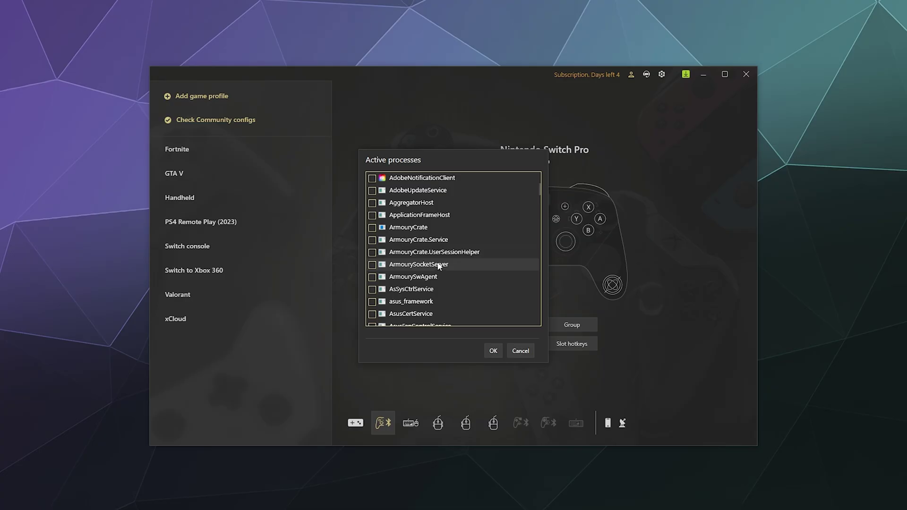
scroll(439, 266, "down", 2)
scroll(429, 264, "down", 1)
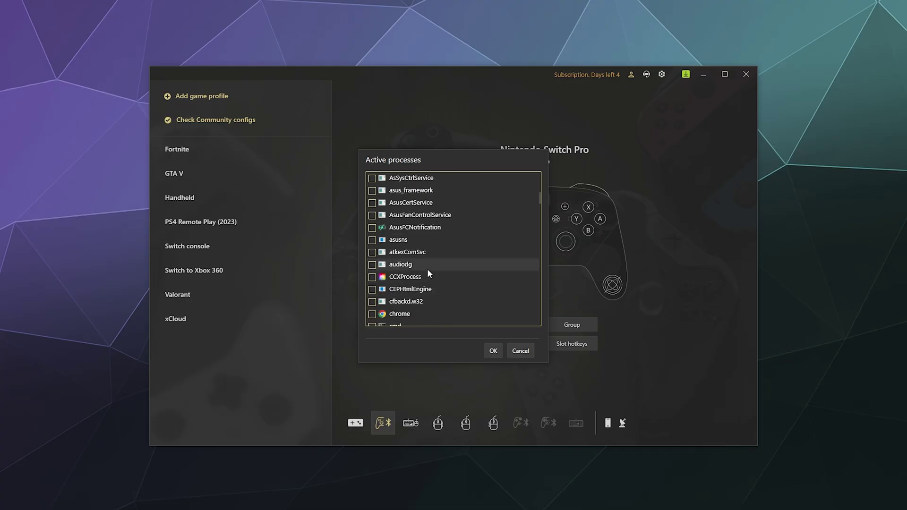
scroll(428, 271, "up", 2)
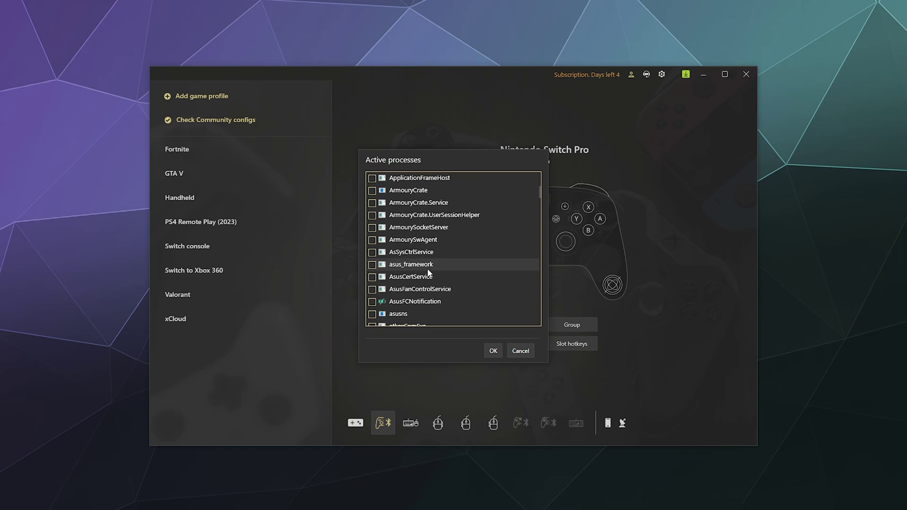
scroll(428, 269, "up", 4)
scroll(428, 262, "up", 1)
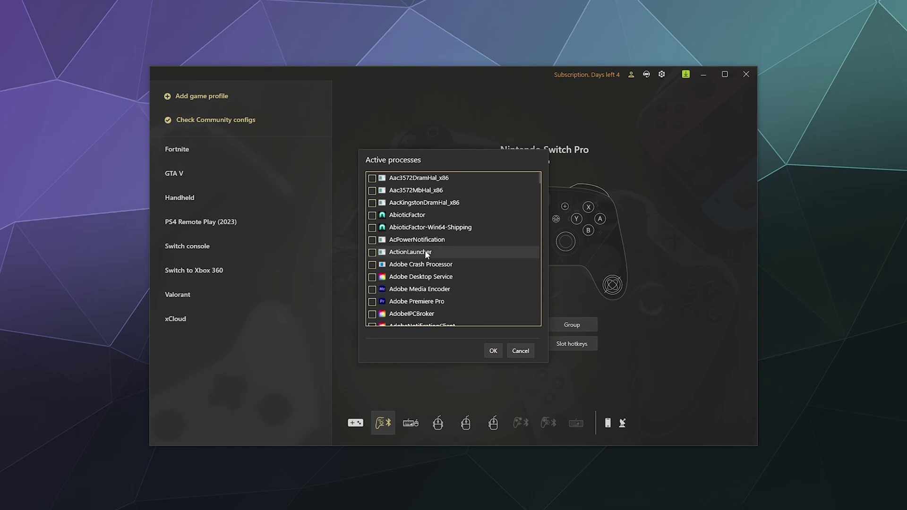
left_click(372, 216)
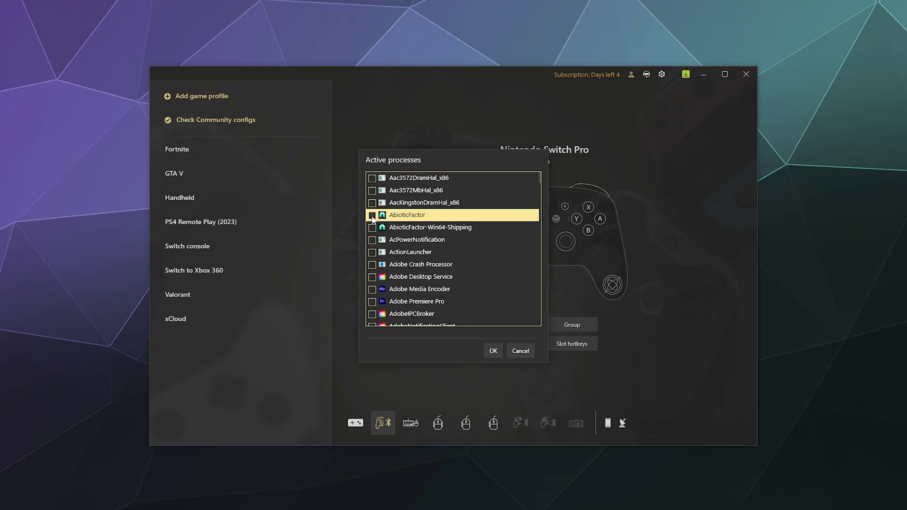
left_click(372, 227)
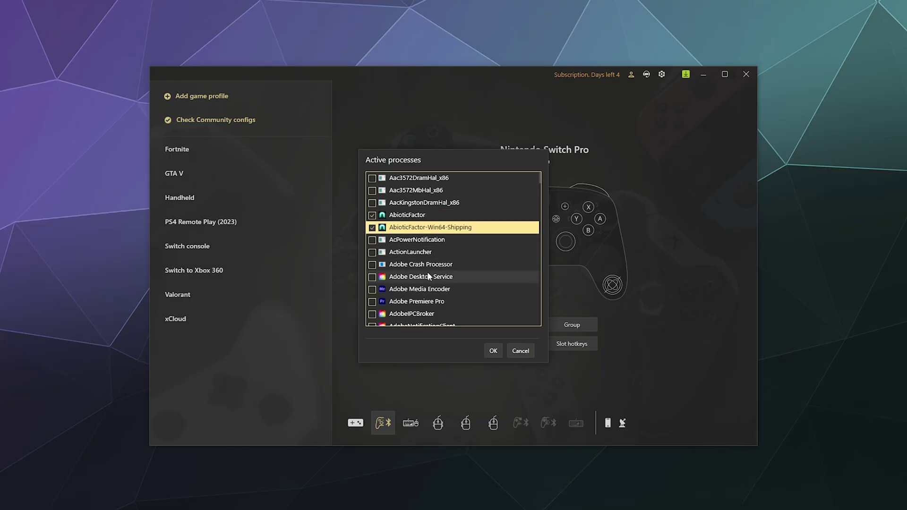
left_click(496, 352)
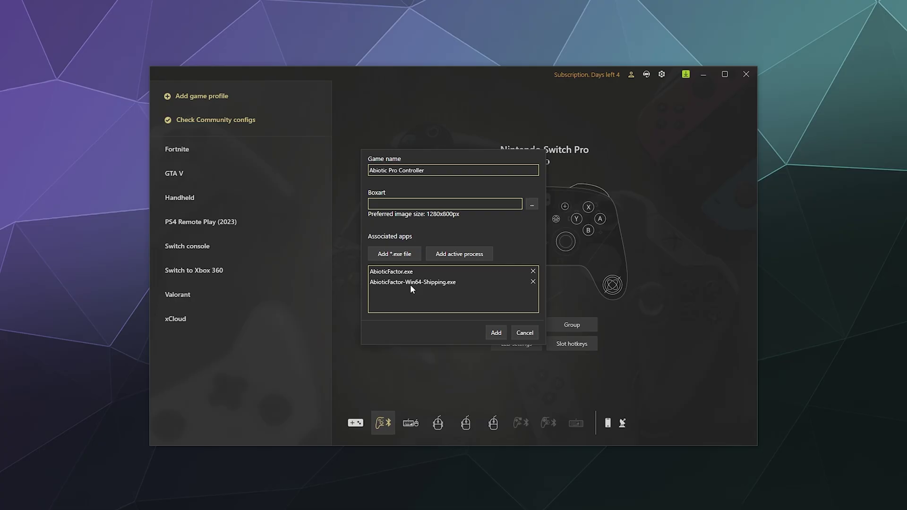
Create the Abiotic Pro Controller profile, opening its Config 1 controller layout.
left_click(495, 331)
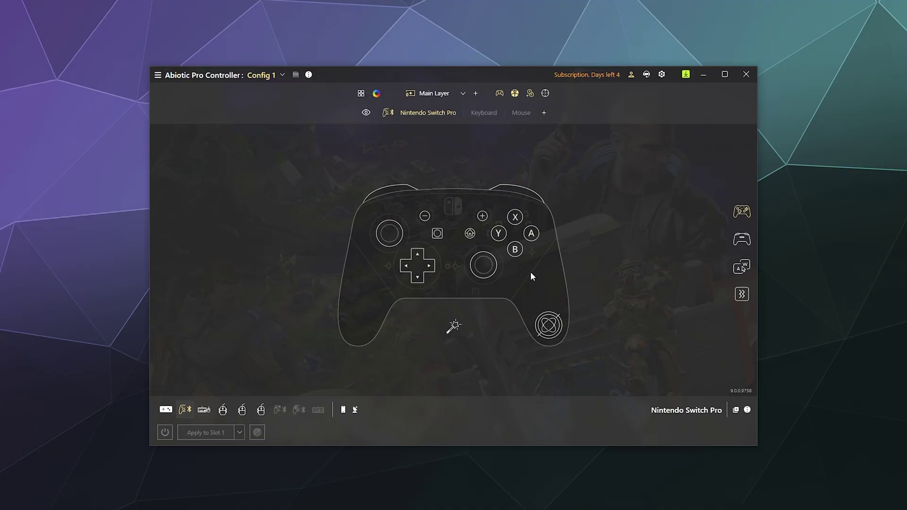
Map the Pro Controller's minus button to keyboard key E.
left_click(373, 215)
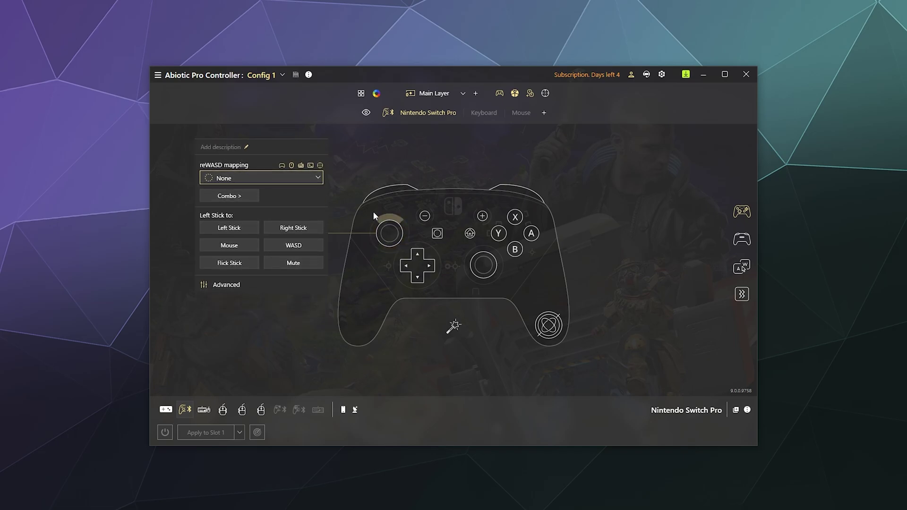
left_click(367, 162)
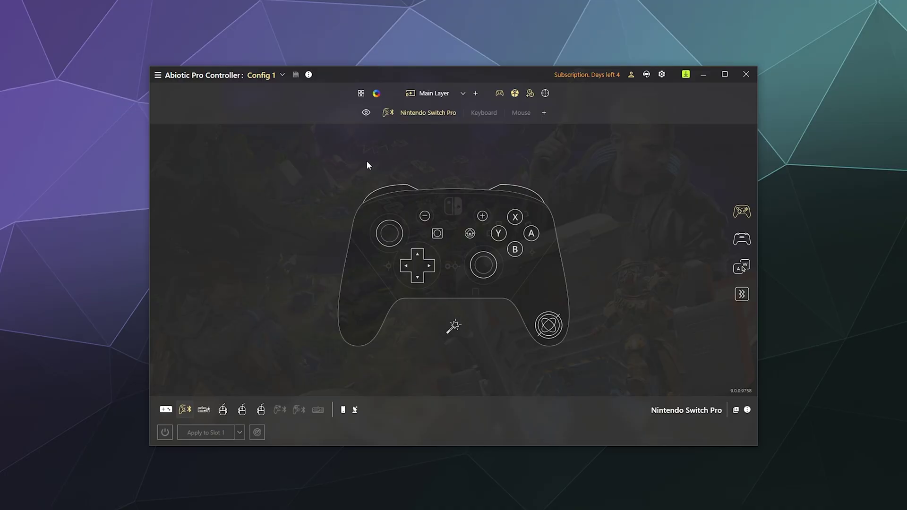
left_click(425, 220)
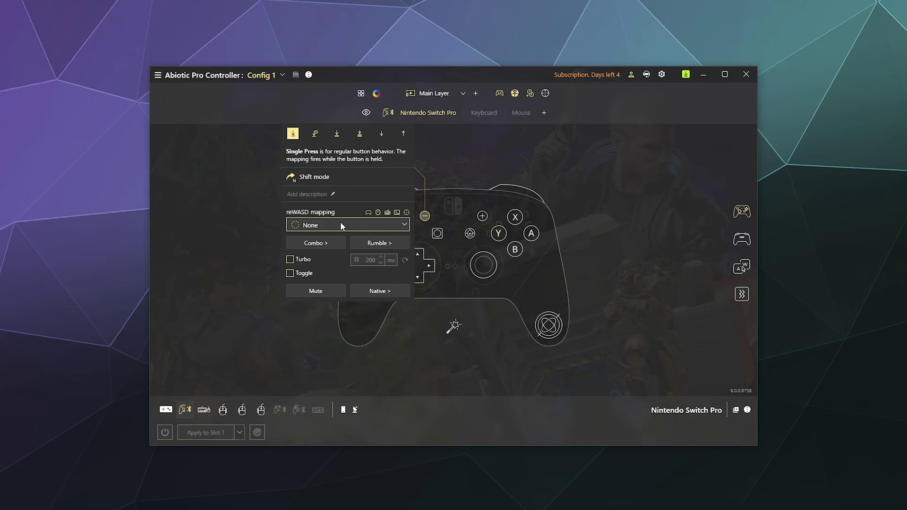
key("e")
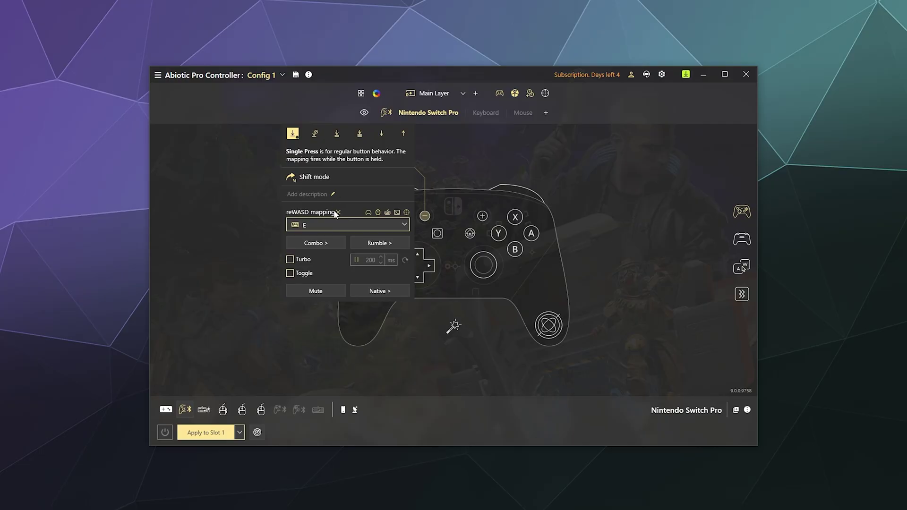
left_click(557, 142)
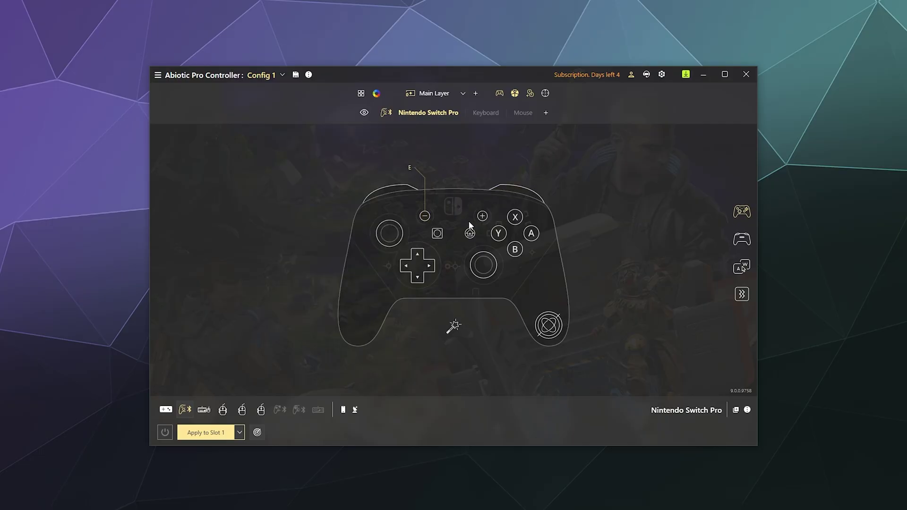
Map the plus button to keyboard key X.
left_click(480, 217)
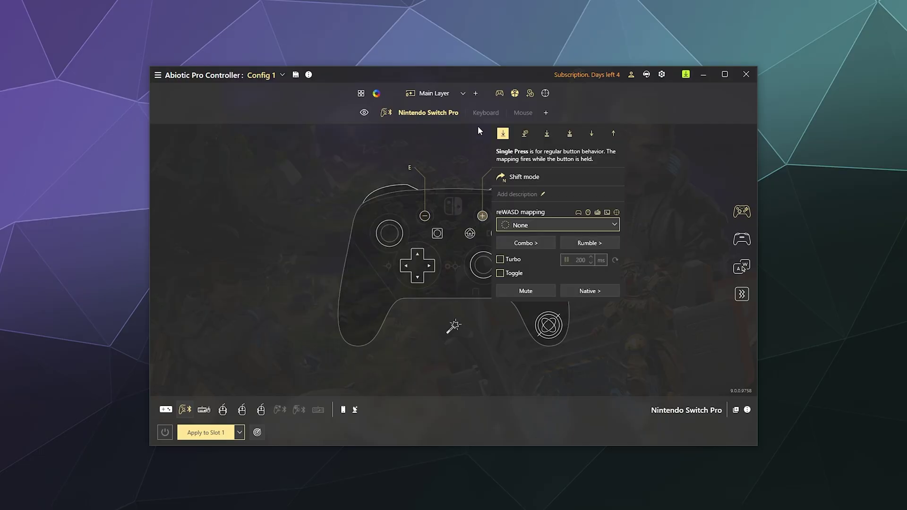
key("x")
left_click(656, 196)
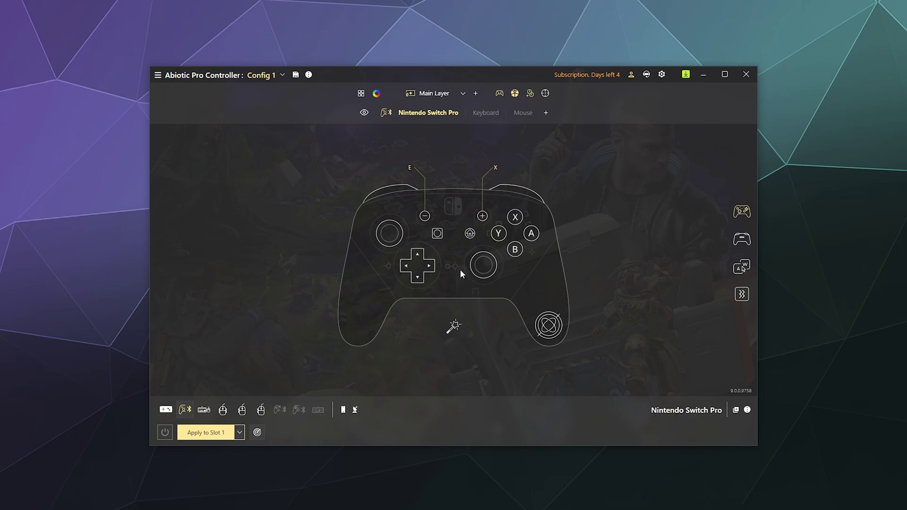
Map the capture button to keyboard key C.
left_click(436, 234)
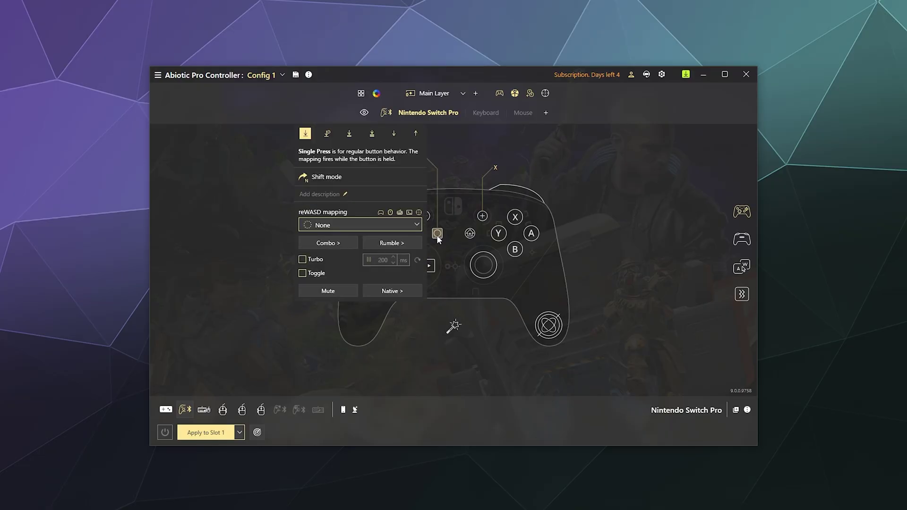
key("c")
left_click(589, 184)
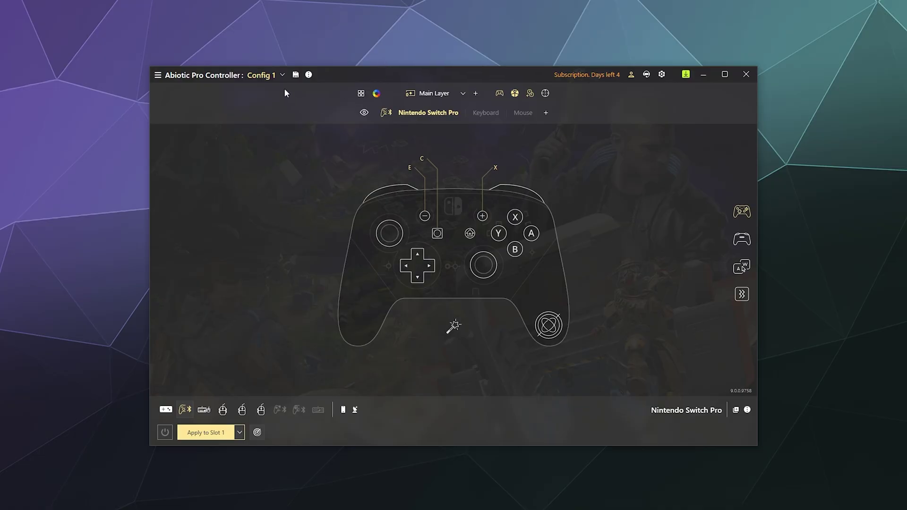
Save Config 1, then review the back view, Virtual devices and Vibration pages.
left_click(296, 75)
left_click(740, 241)
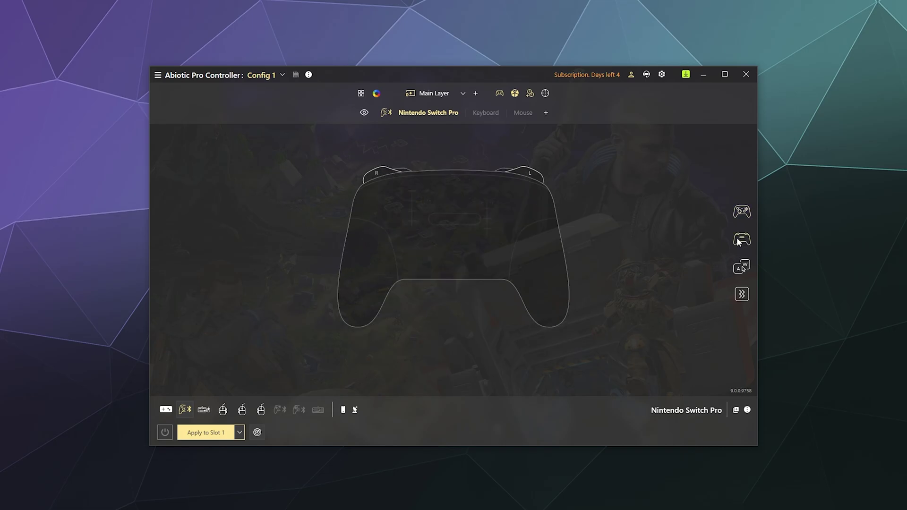
left_click(738, 269)
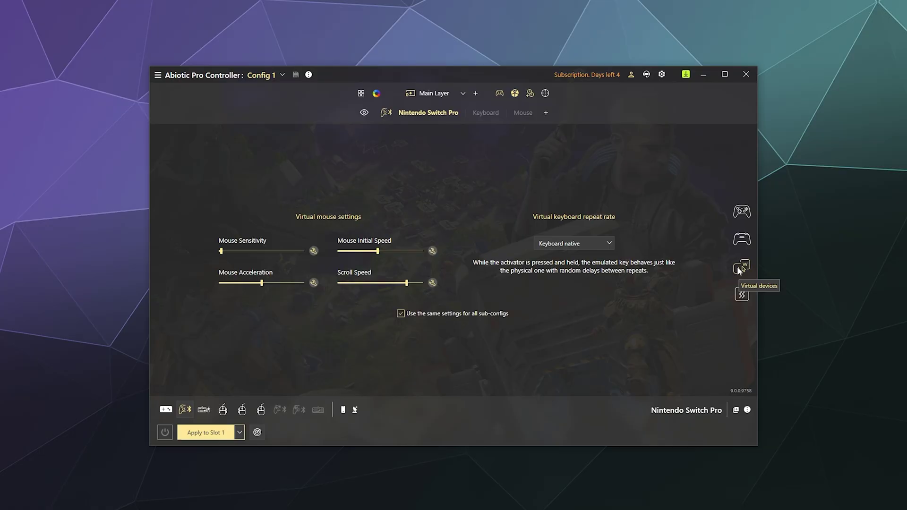
left_click(742, 294)
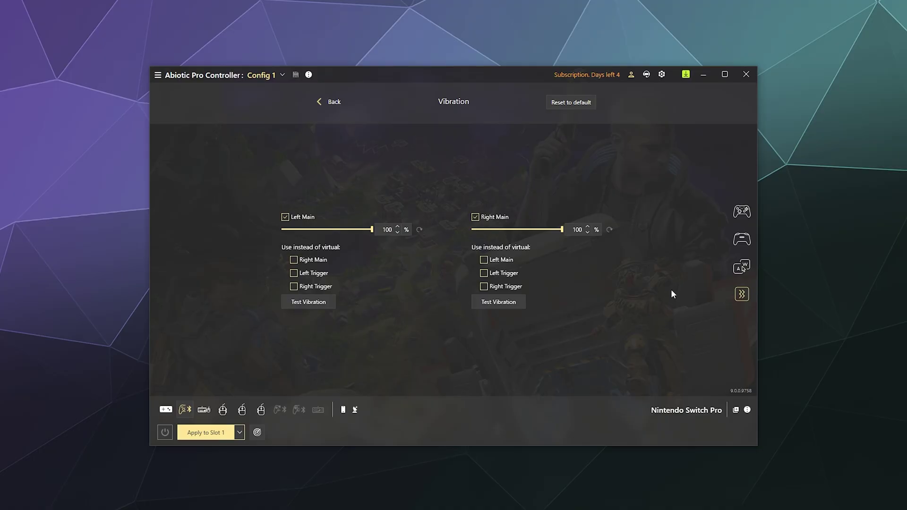
left_click(742, 213)
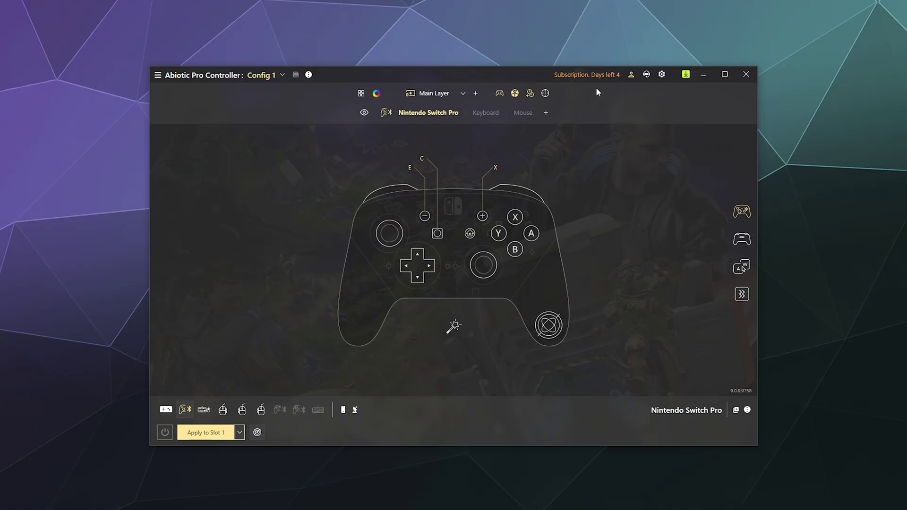
left_click(389, 234)
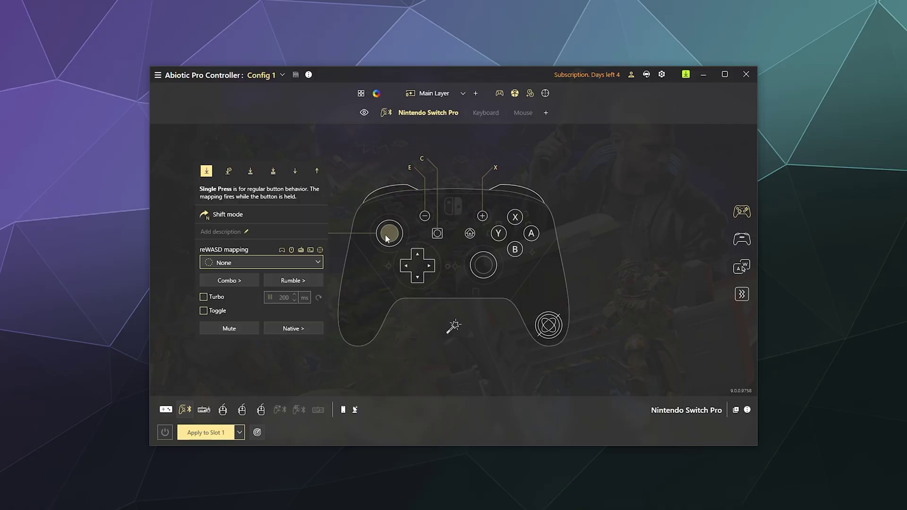
left_click(266, 262)
scroll(265, 360, "down", 20)
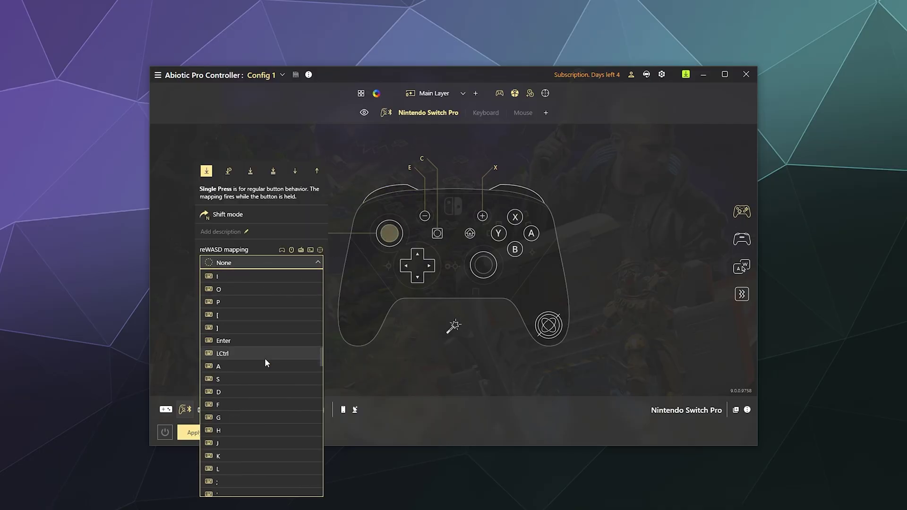
scroll(262, 420, "down", 15)
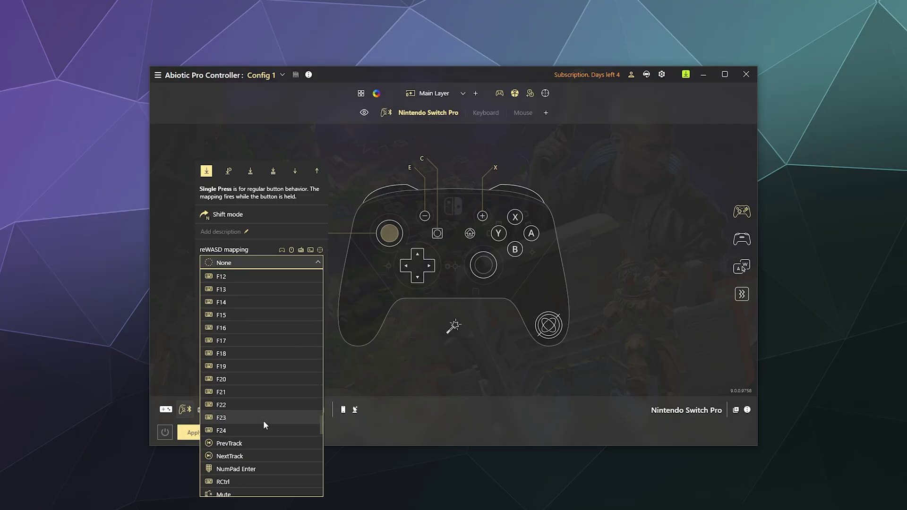
scroll(263, 420, "down", 20)
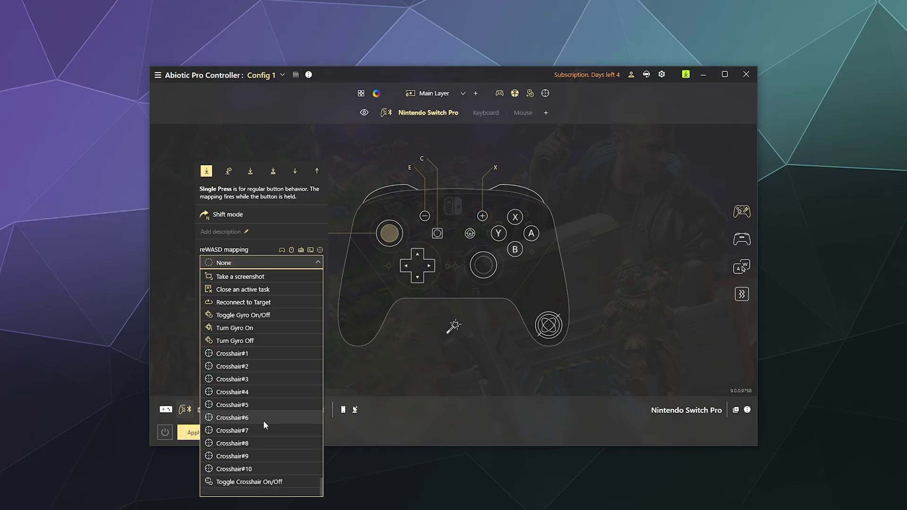
scroll(265, 368, "up", 3)
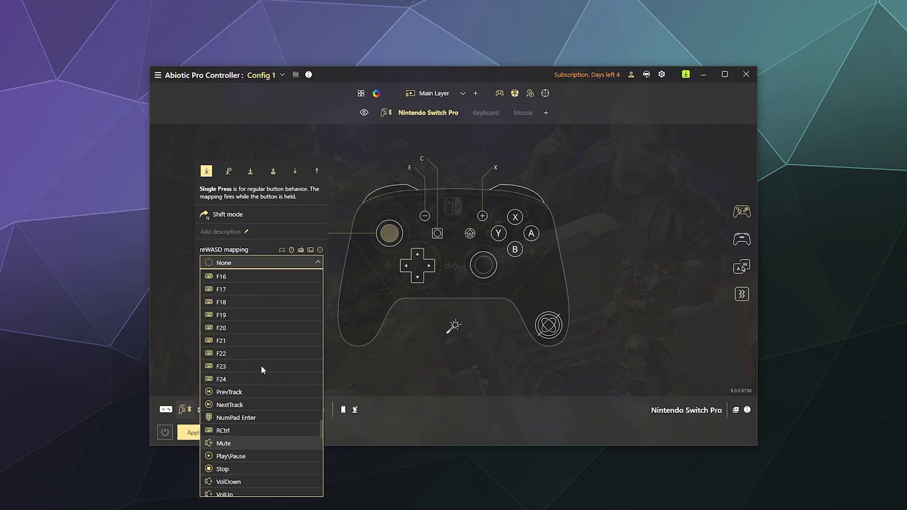
left_click(456, 370)
left_click(451, 386)
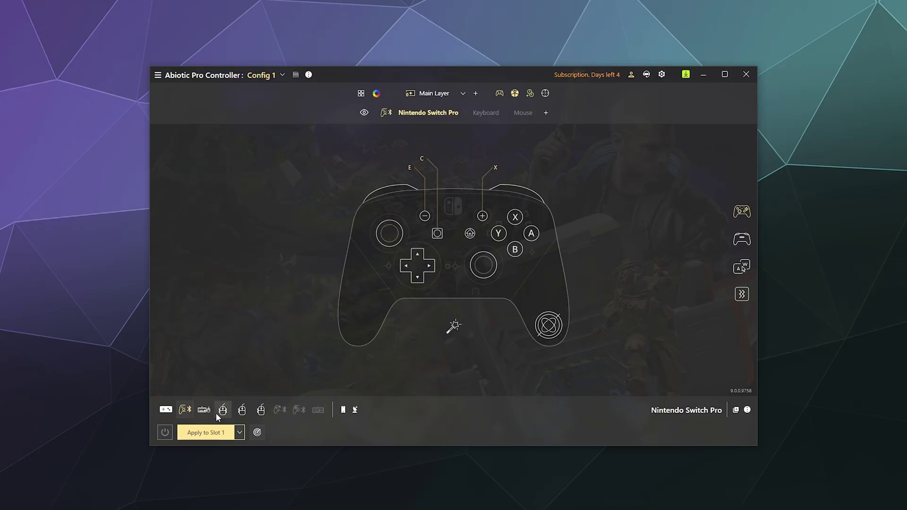
Browse the connected devices: Switch Pro controller, Apex 5 keyboard, USB Receiver mouse, Wacom receiver, Intuos5 touch M.
left_click(187, 409)
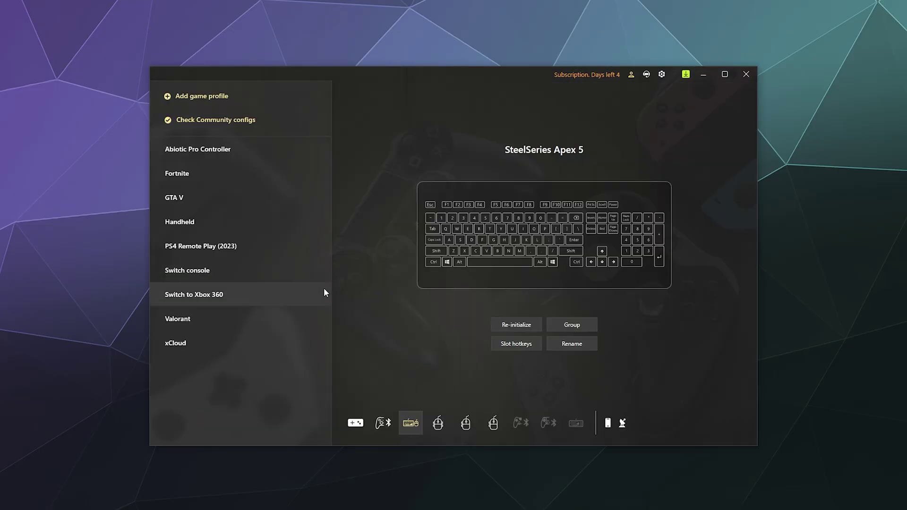
left_click(383, 423)
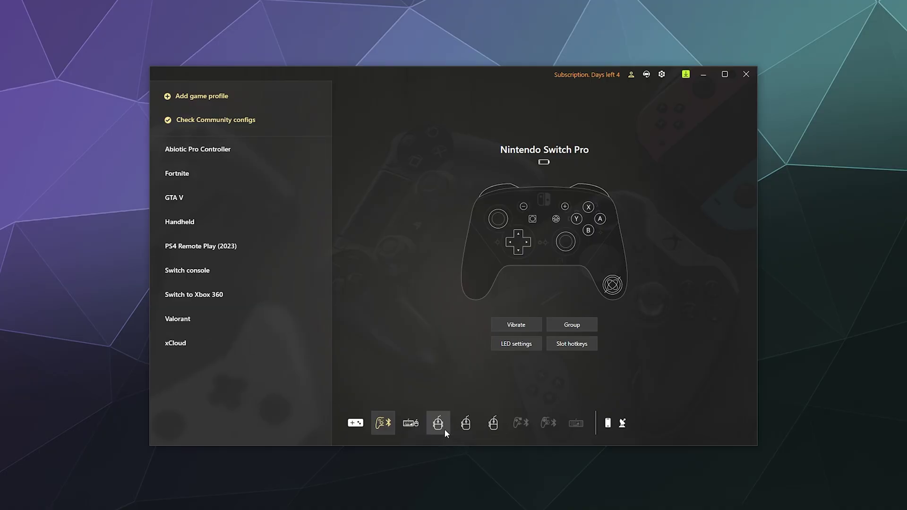
left_click(403, 428)
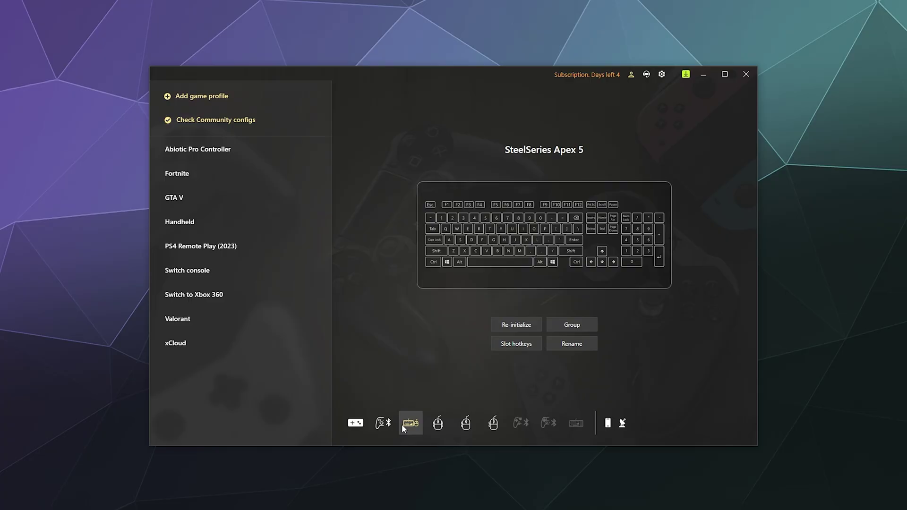
left_click(439, 425)
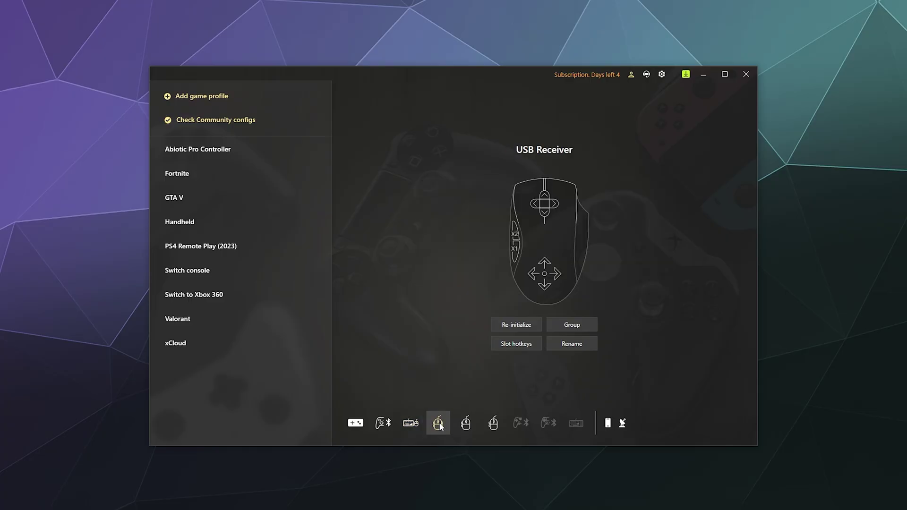
left_click(467, 425)
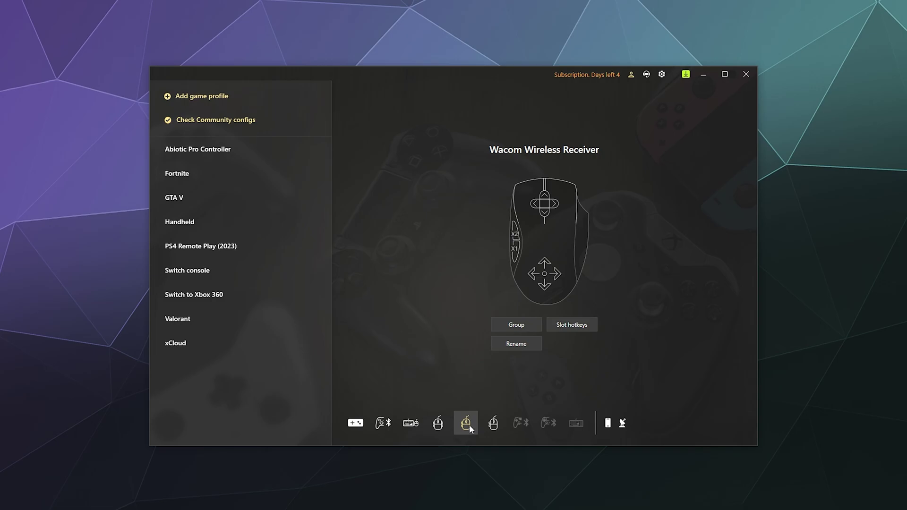
left_click(495, 424)
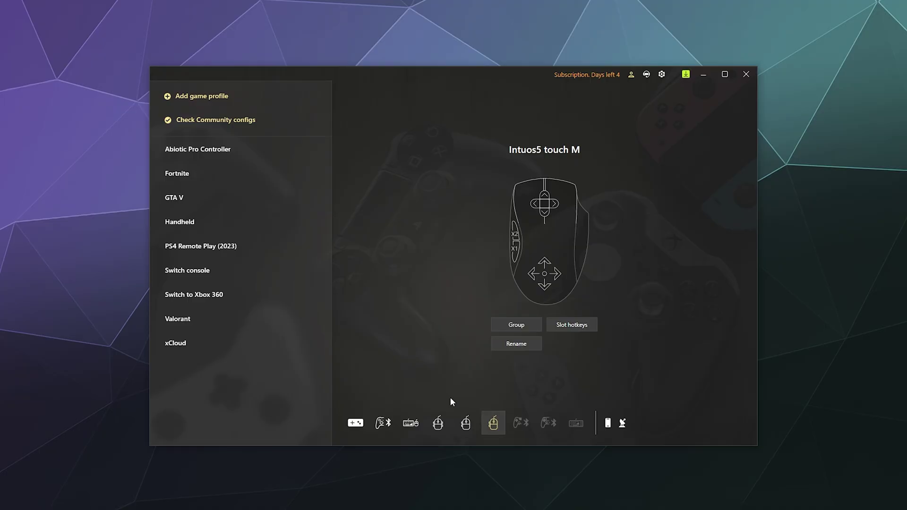
left_click(383, 423)
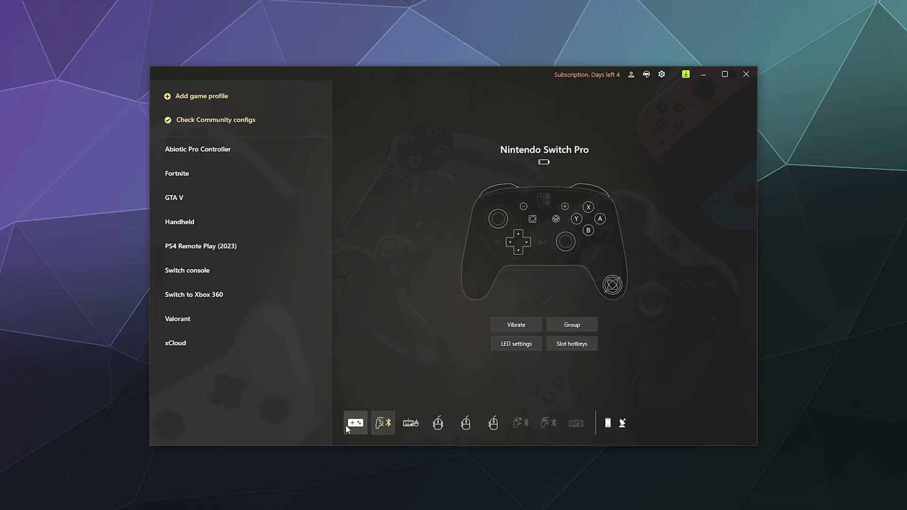